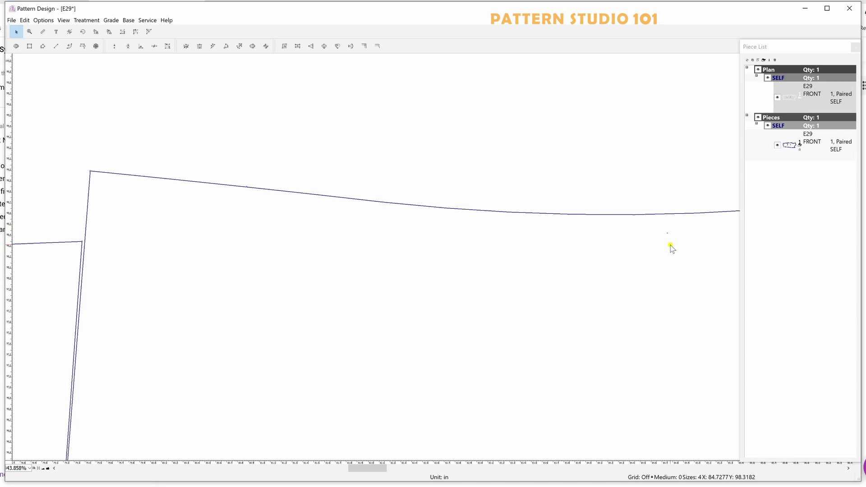
- Flatten the front piece's armhole curve between its two notches by moving the control point, and delete that point
scroll(303, 270, down, 4)
drag(722, 273, 559, 191)
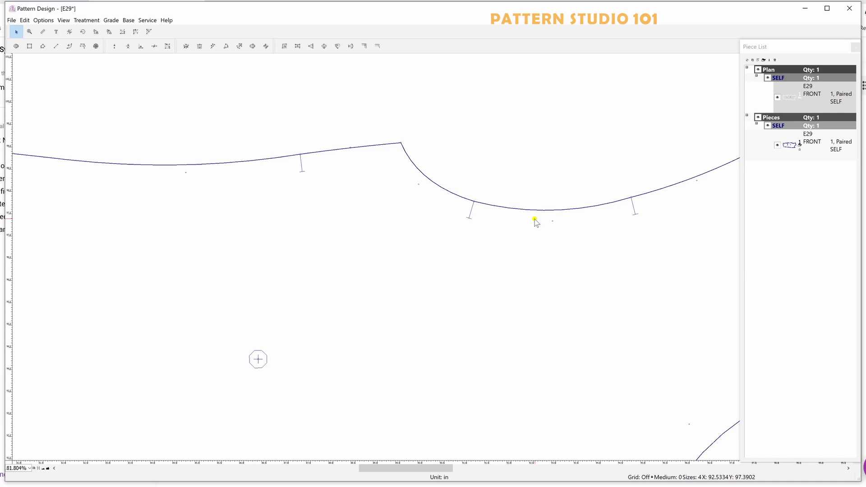
drag(554, 225, 554, 201)
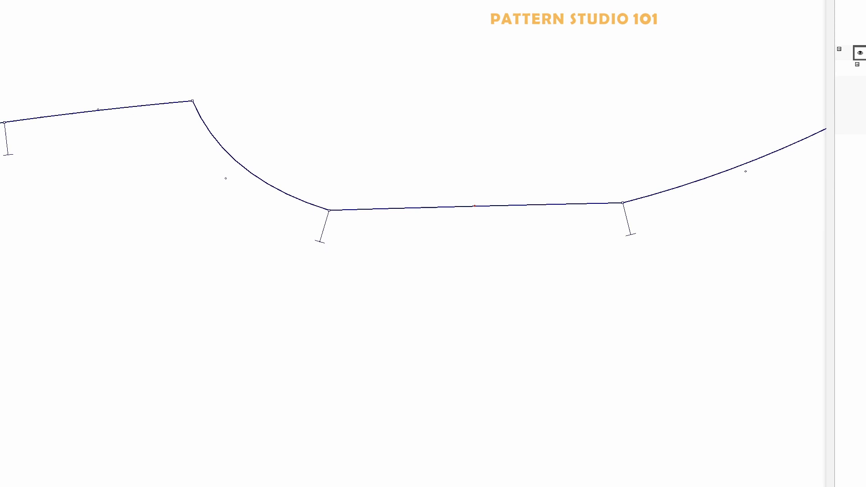
key(Delete)
- Draw a wide rectangle in an empty area of the workspace
drag(275, 257, 560, 278)
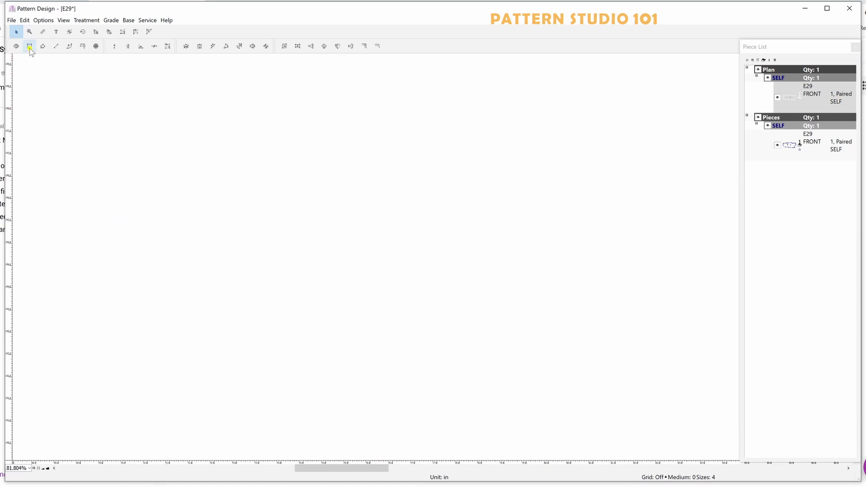
click(29, 47)
click(60, 173)
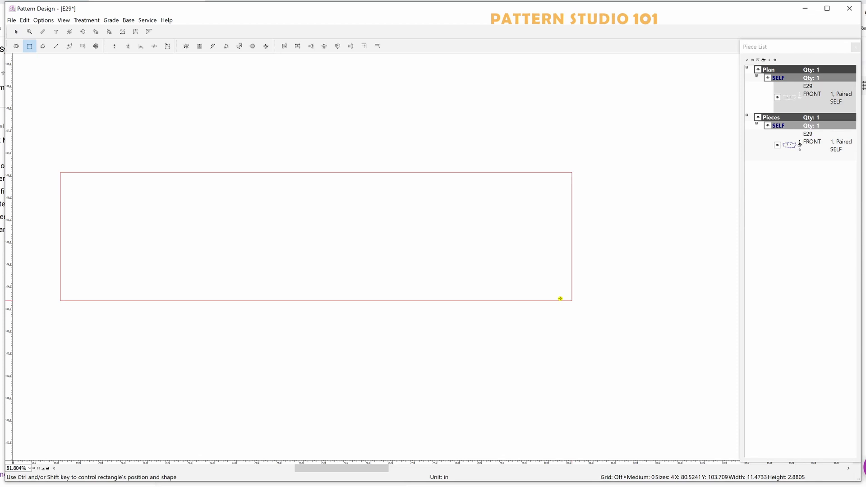
click(687, 322)
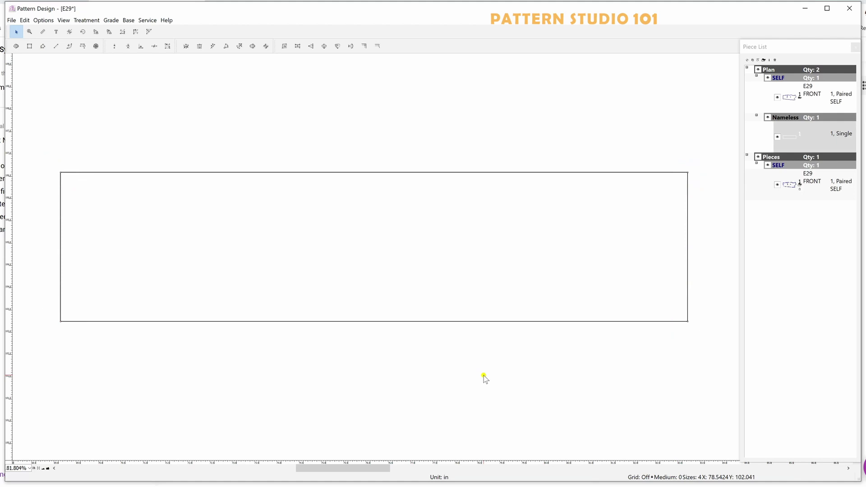
- Add three points along the rectangle's upper edge and reselect the edge to check how it is segmented
click(358, 173)
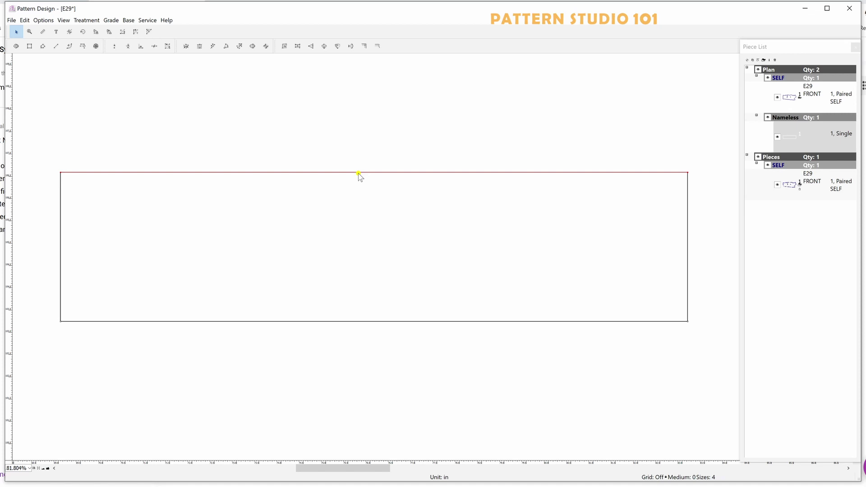
click(114, 46)
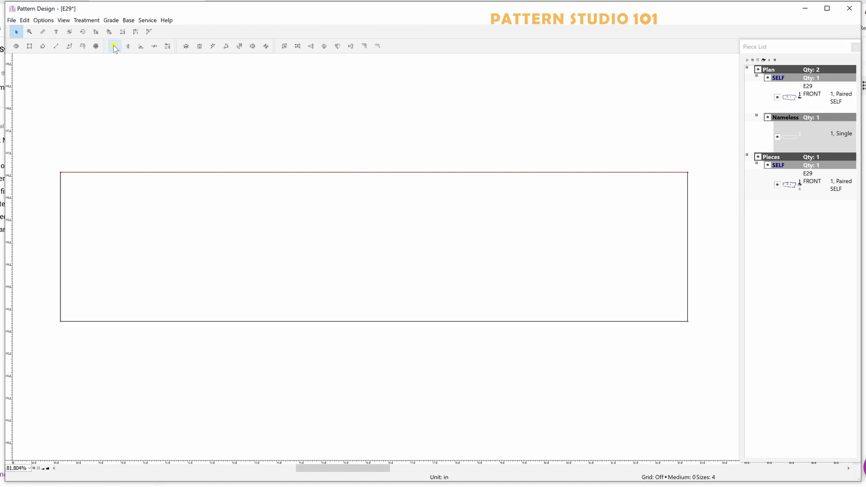
click(468, 172)
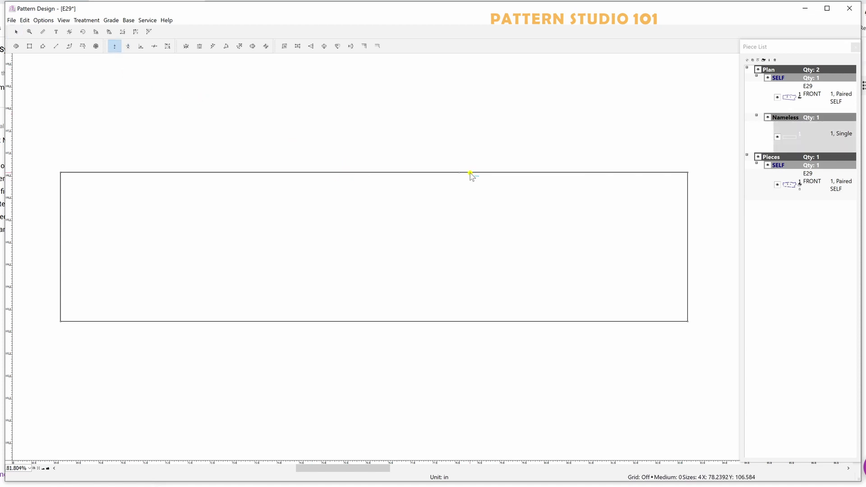
click(470, 173)
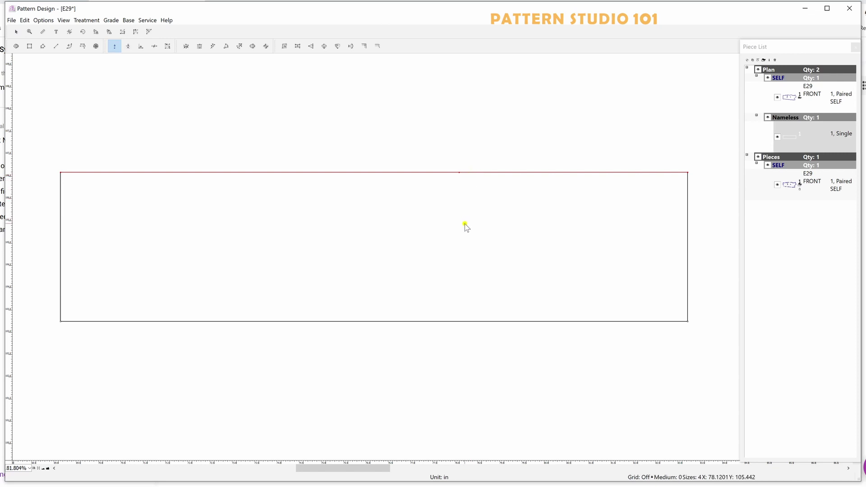
click(314, 172)
click(225, 172)
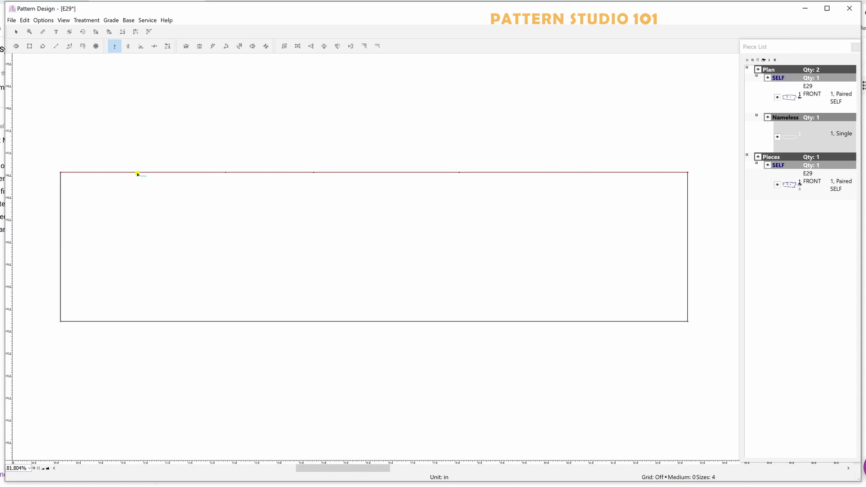
click(145, 181)
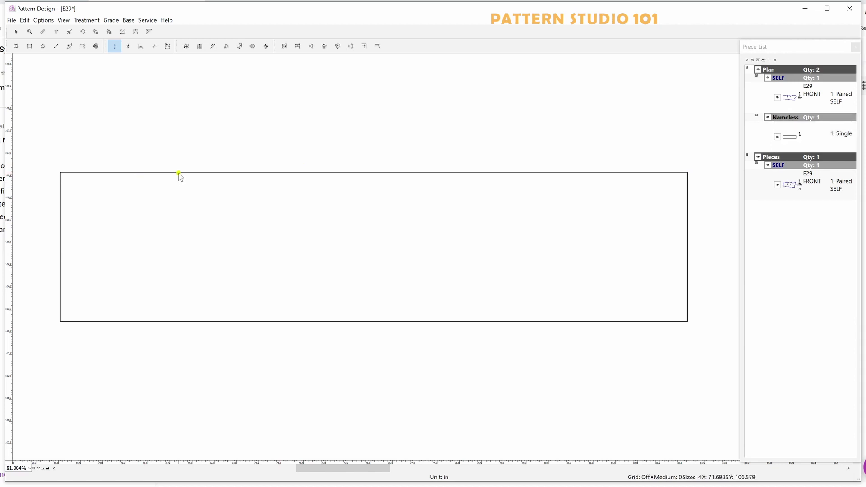
click(179, 173)
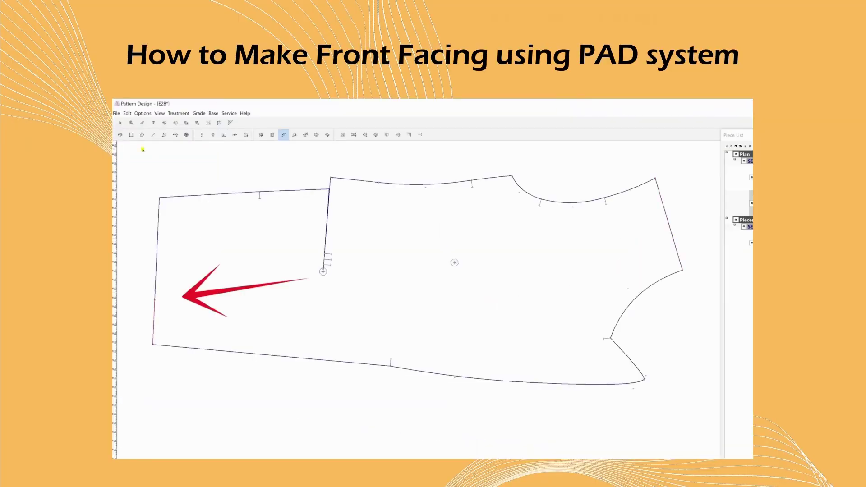
- Mark a distance of 3 in along the hem from the centre-front corner, and divide the facing line into 2 segments
click(154, 344)
text(3)
click(497, 300)
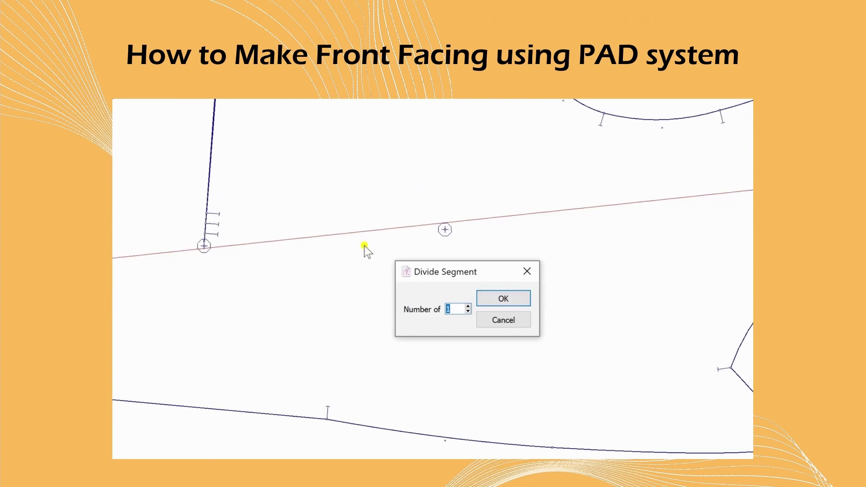
text(2)
click(503, 298)
- Align the facing line's midpoint horizontally with its hem end, and curve the portion running to the shoulder
click(291, 150)
click(156, 291)
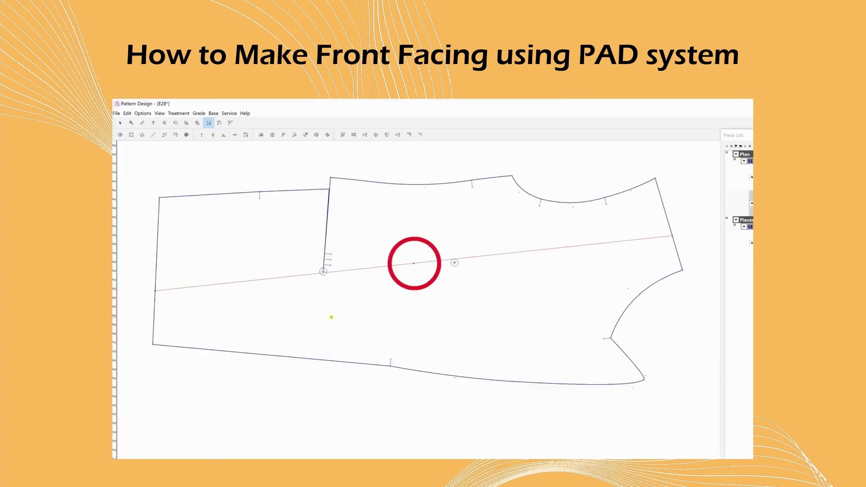
click(413, 263)
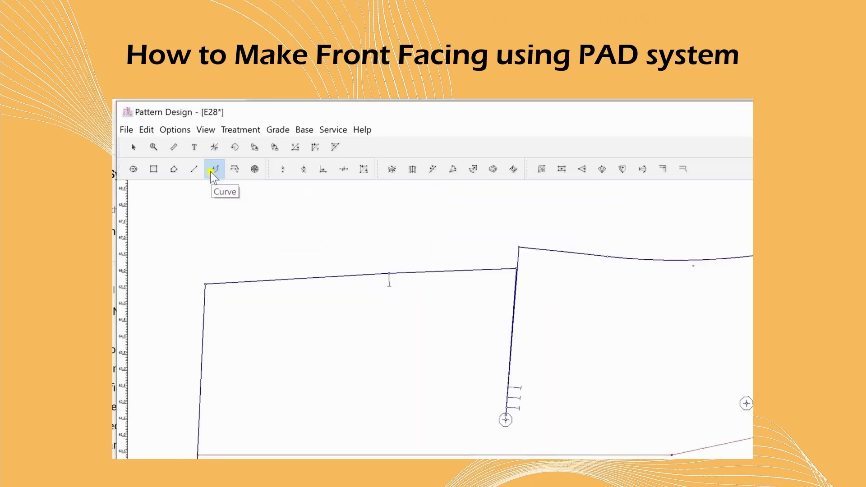
click(211, 172)
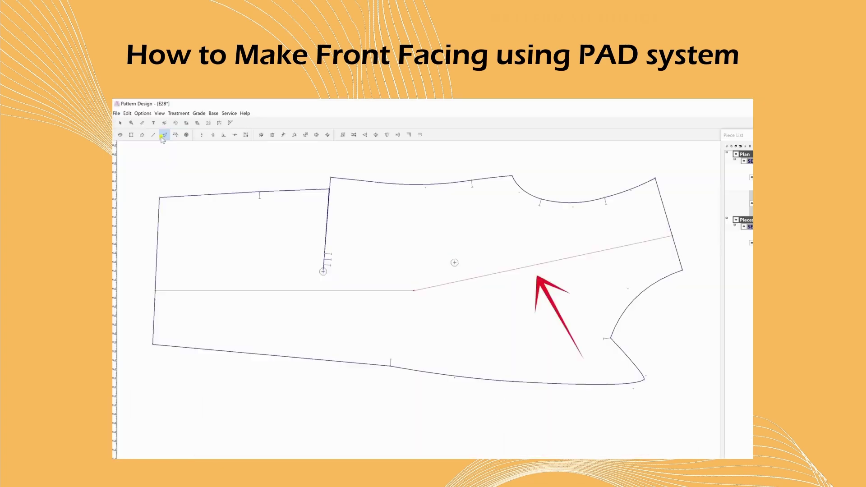
drag(536, 265, 546, 281)
- Select the front edges and facing line that enclose the facing, and extract the facing piece from the front
click(121, 122)
drag(144, 296, 397, 374)
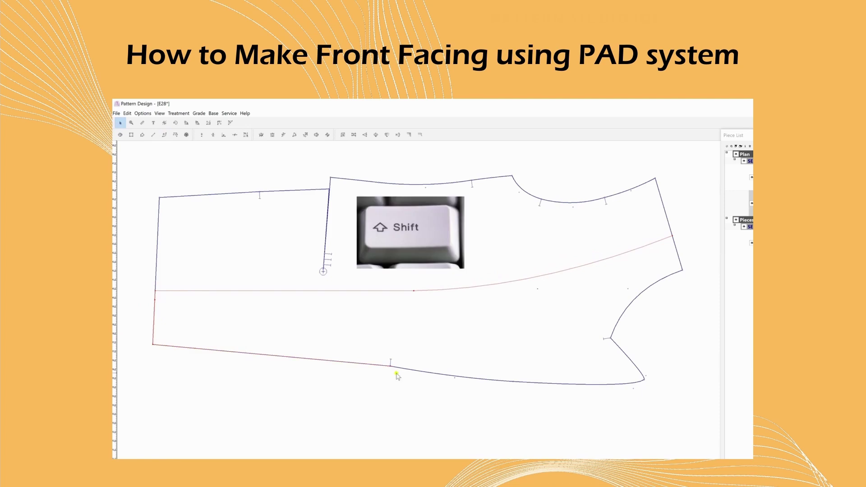
shift+click(642, 380)
shift+click(685, 272)
click(327, 135)
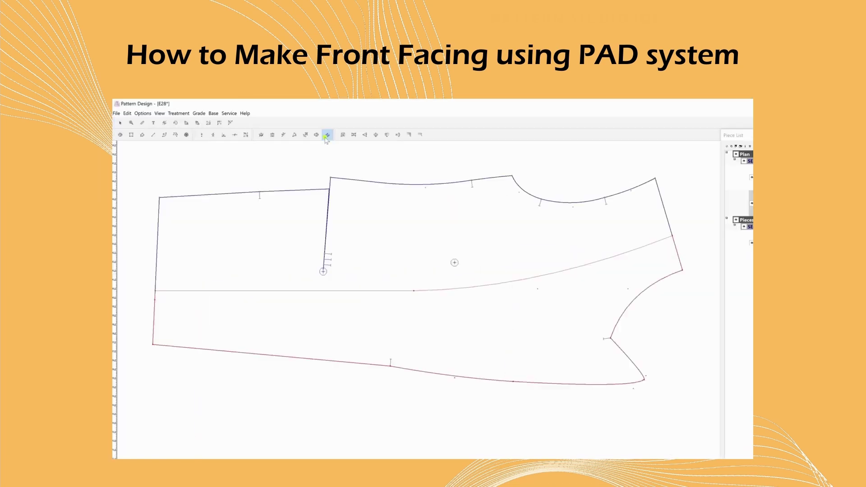
click(441, 290)
drag(480, 316, 521, 312)
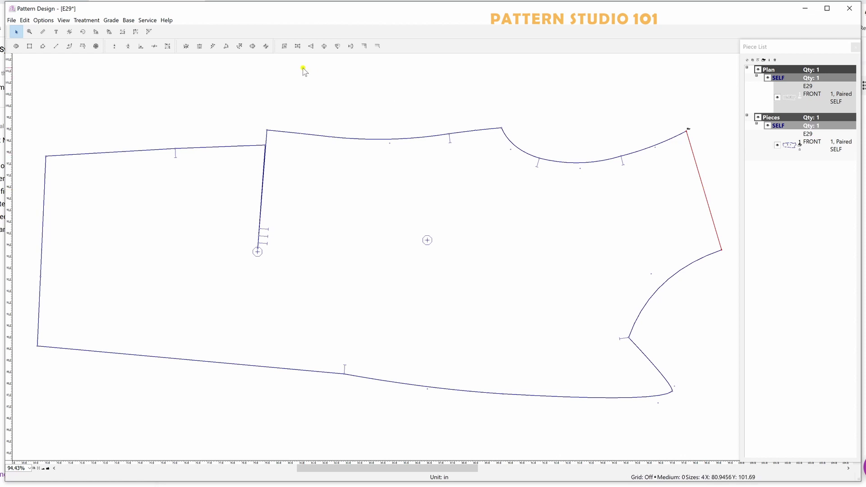
- Check the segment length of the front piece's shoulder seam without changing it
click(212, 46)
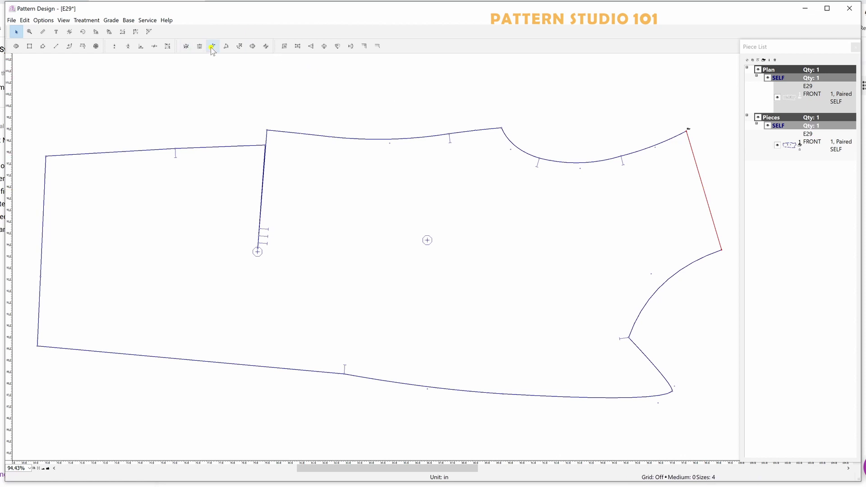
click(722, 251)
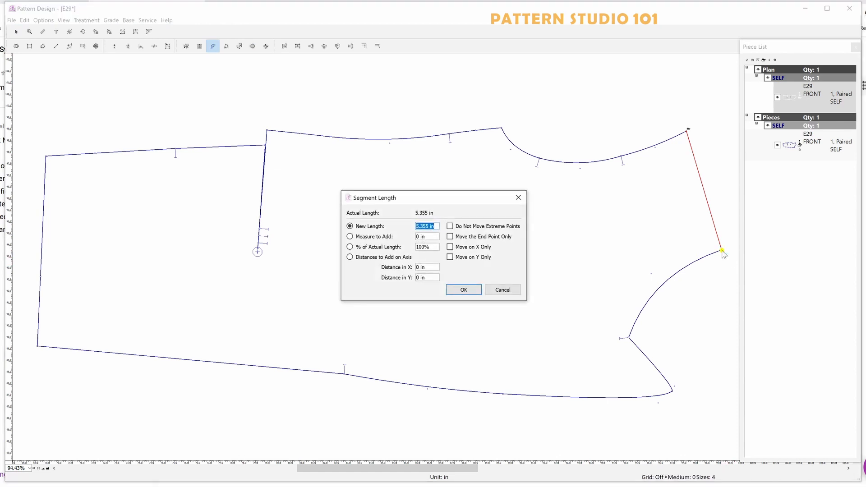
key(Escape)
- Change the corner point between armhole and shoulder from Regular to Mark, and select the joined segment
double_click(687, 130)
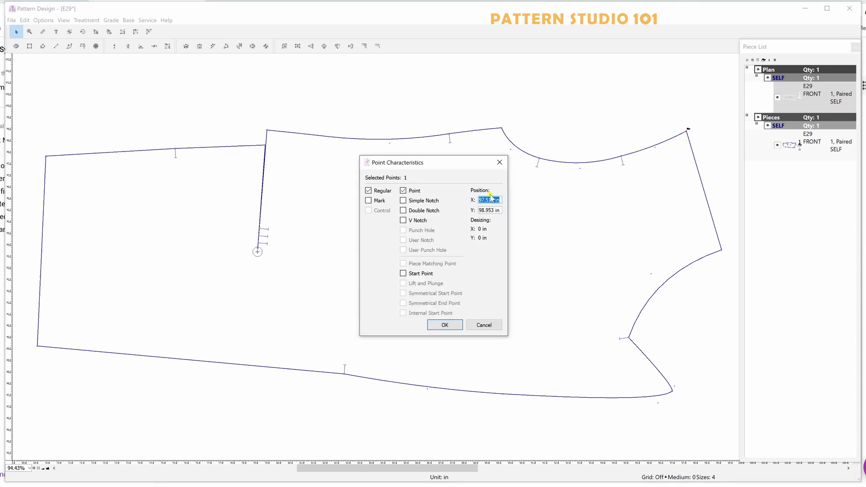
click(369, 201)
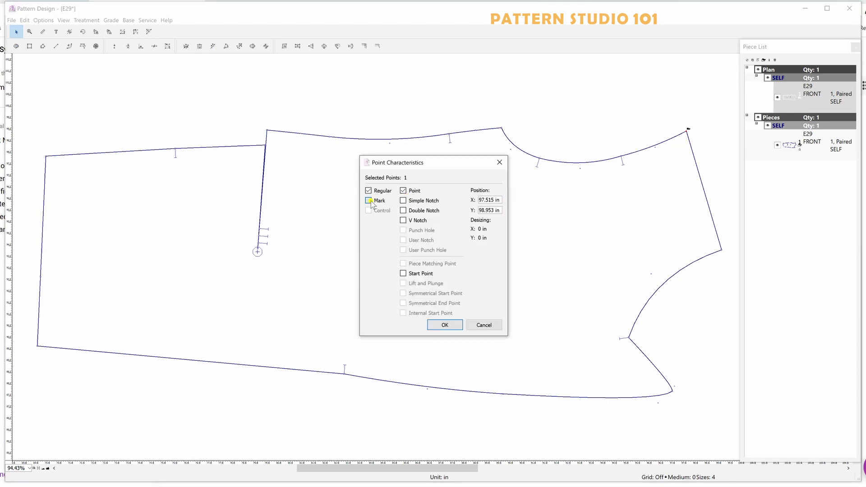
click(445, 325)
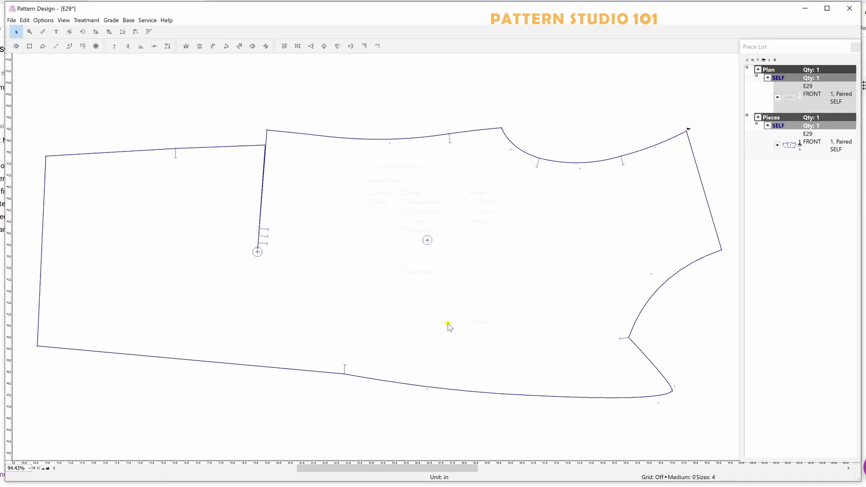
click(696, 168)
click(697, 168)
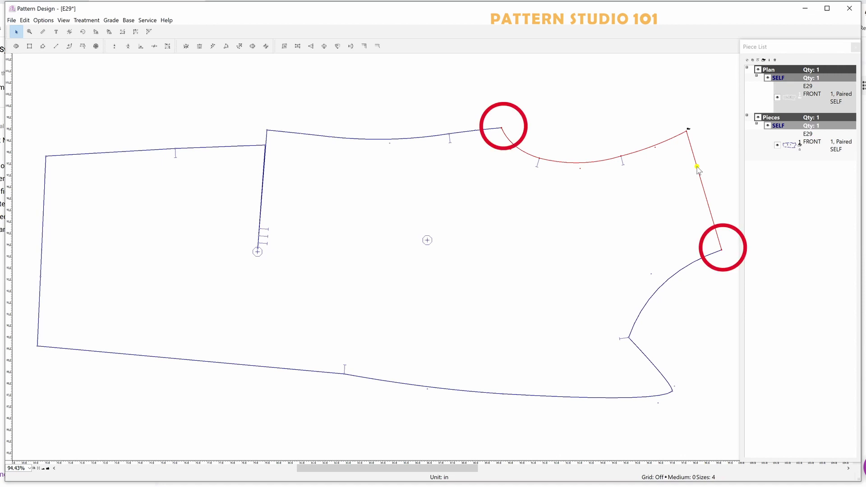
- Select both parts of the front piece's hem together and check the segment length without changing it
click(43, 215)
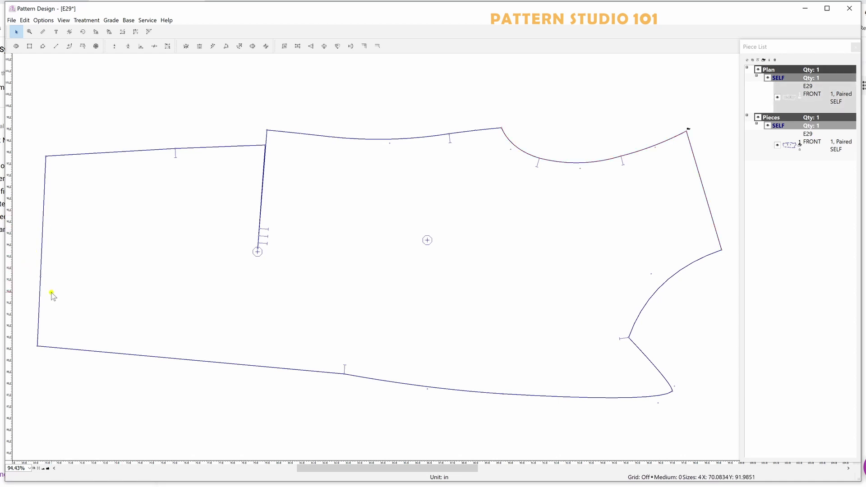
click(42, 257)
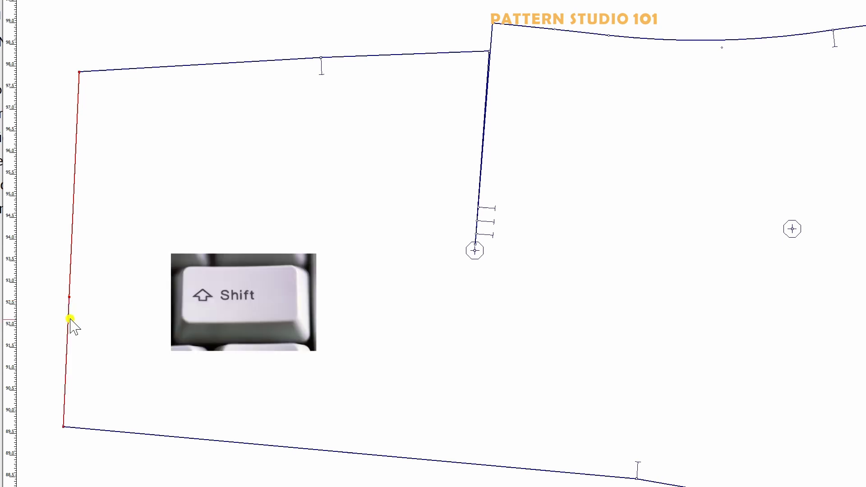
shift+click(68, 321)
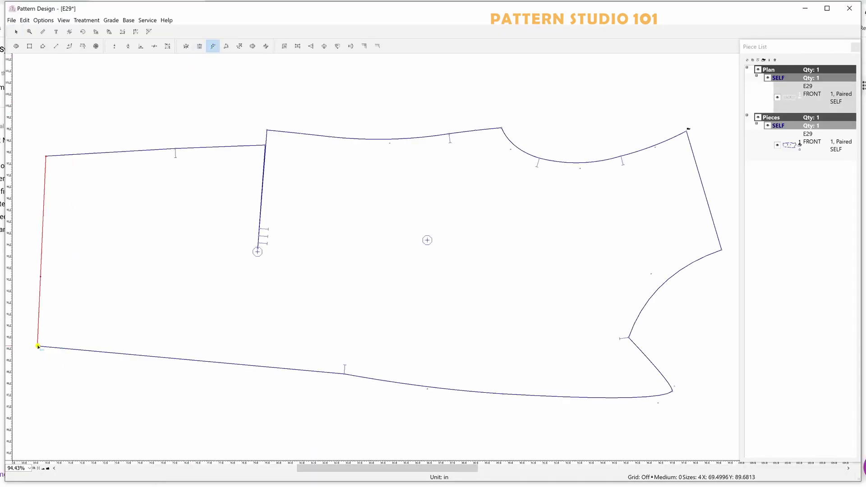
click(37, 346)
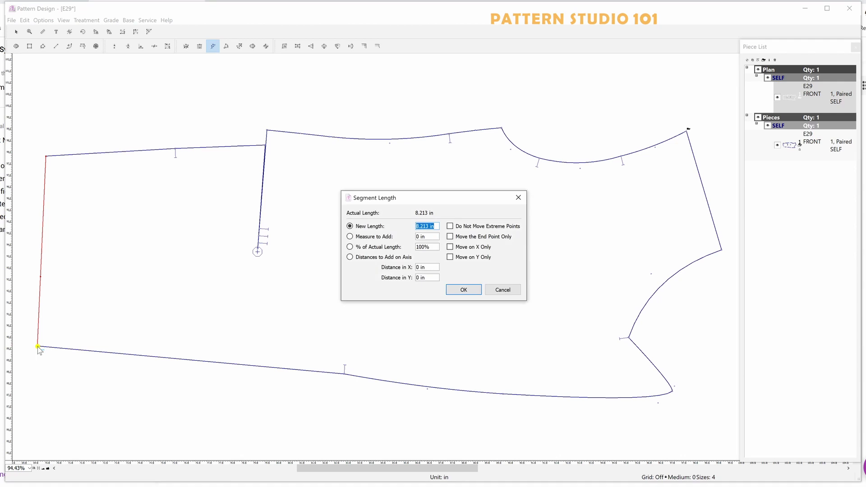
click(464, 290)
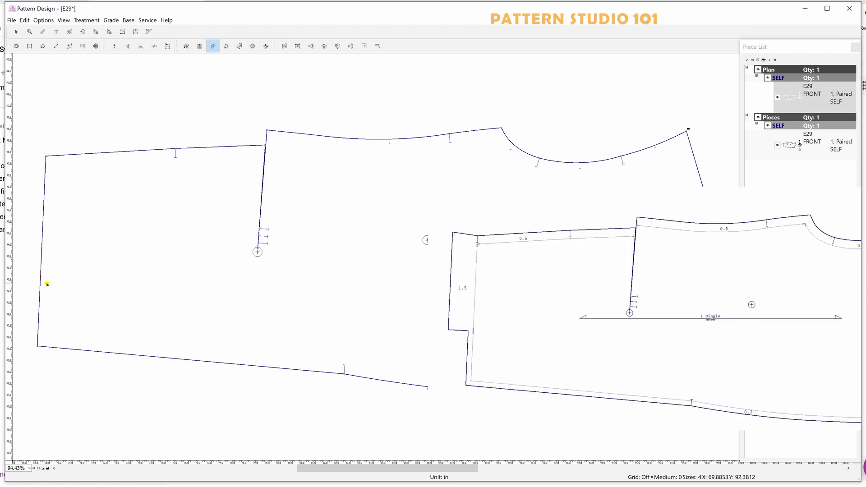
click(40, 286)
- Duplicate the front piece and place the copy just below the original's armhole
scroll(634, 139, up, 4)
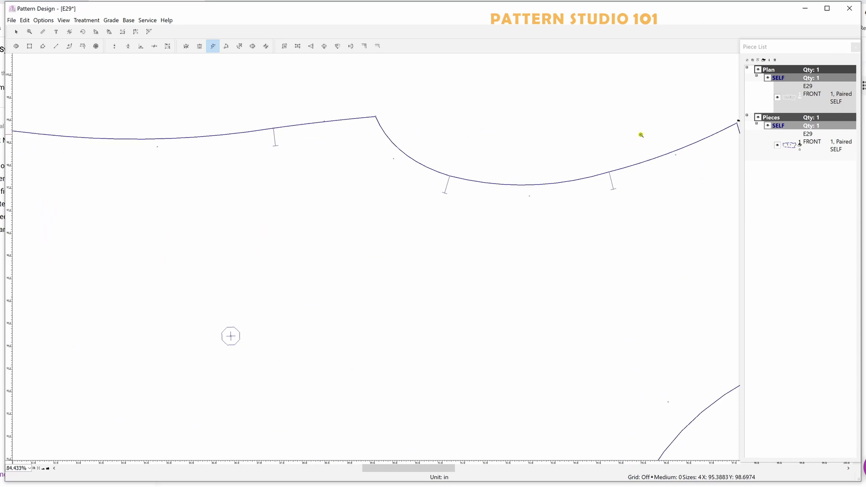
drag(629, 143, 480, 217)
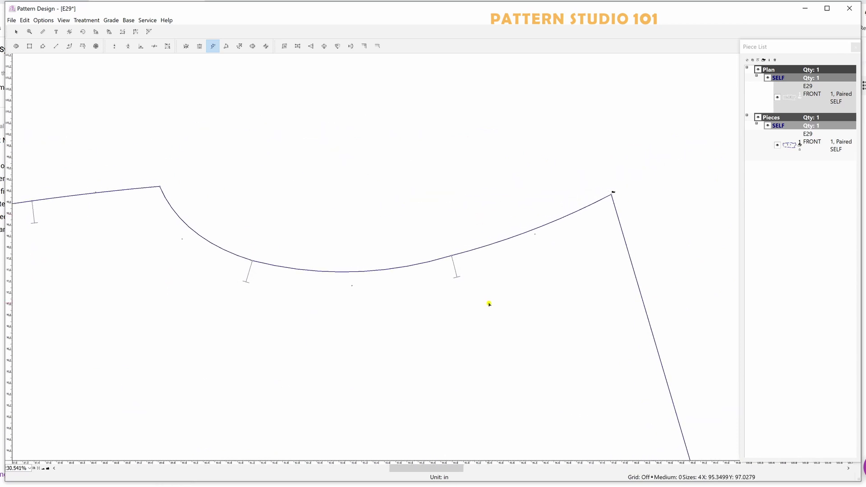
drag(485, 296, 476, 257)
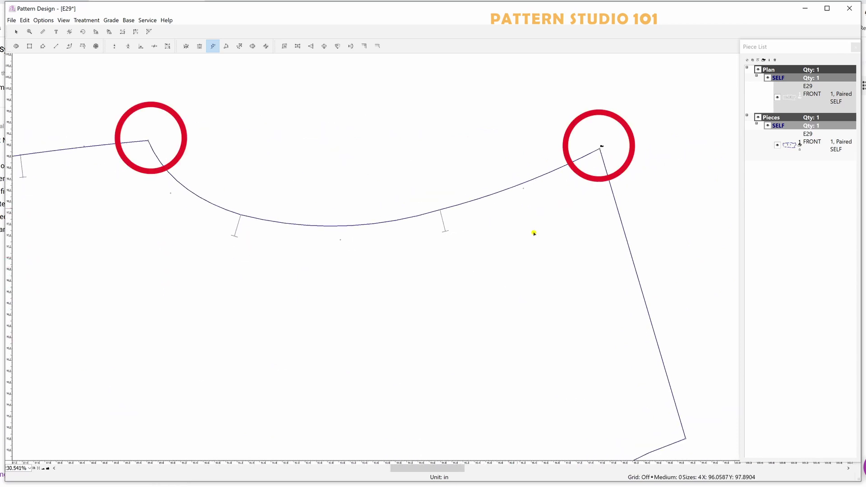
click(16, 32)
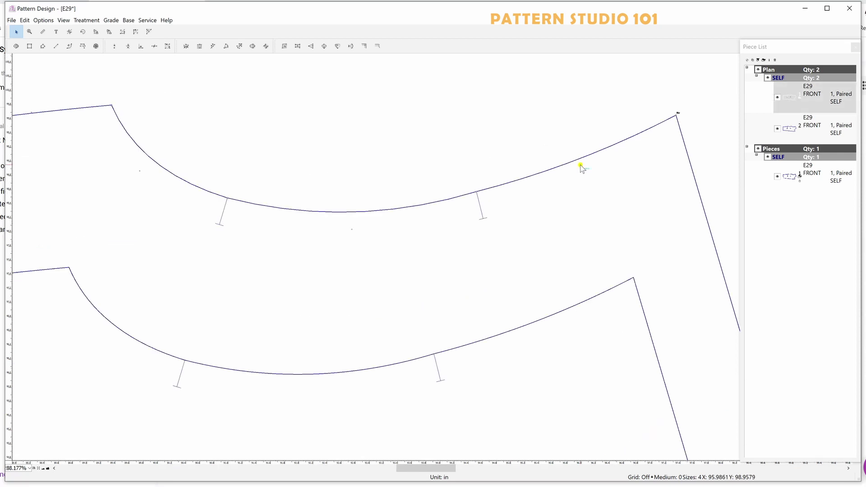
- Add extra points along the armhole curve of the front copy and adjust them to reshape the curve
drag(581, 166, 567, 168)
drag(560, 310, 537, 322)
drag(433, 354, 539, 325)
click(574, 307)
click(574, 306)
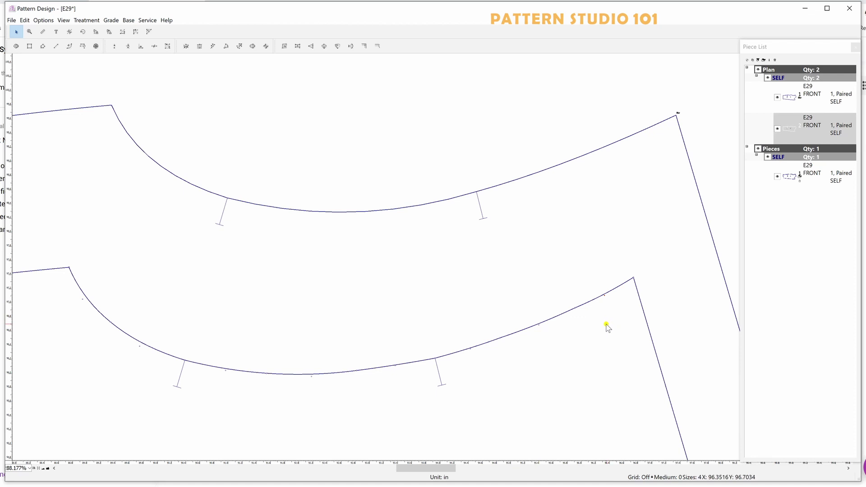
click(593, 299)
mouse_move(423, 363)
mouse_down()
mouse_move(331, 373)
mouse_move(204, 368)
mouse_move(101, 313)
mouse_up()
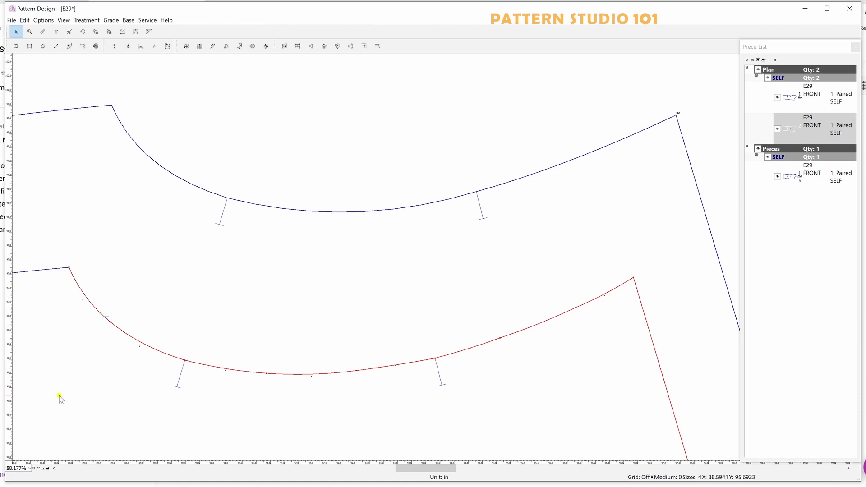